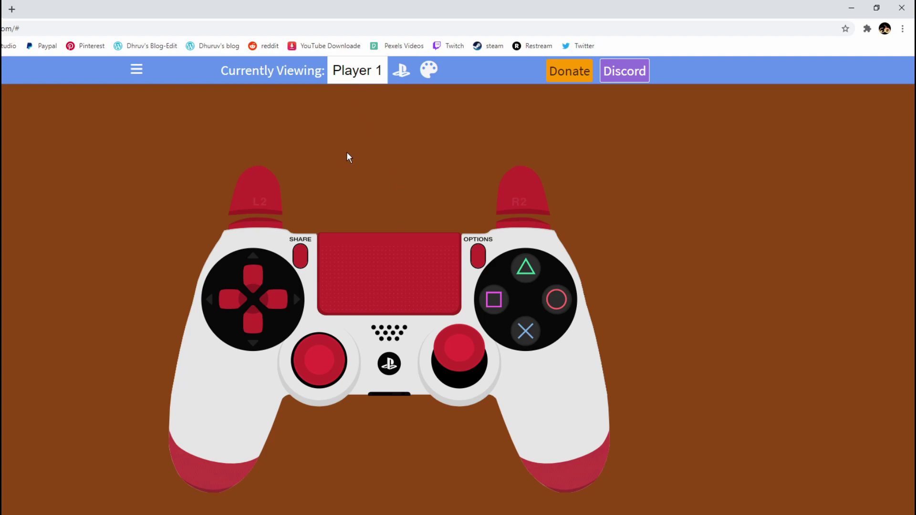
Reselect Player 1 and set the controller type to PlayStation 4 after trying Xbox One.
click(374, 86)
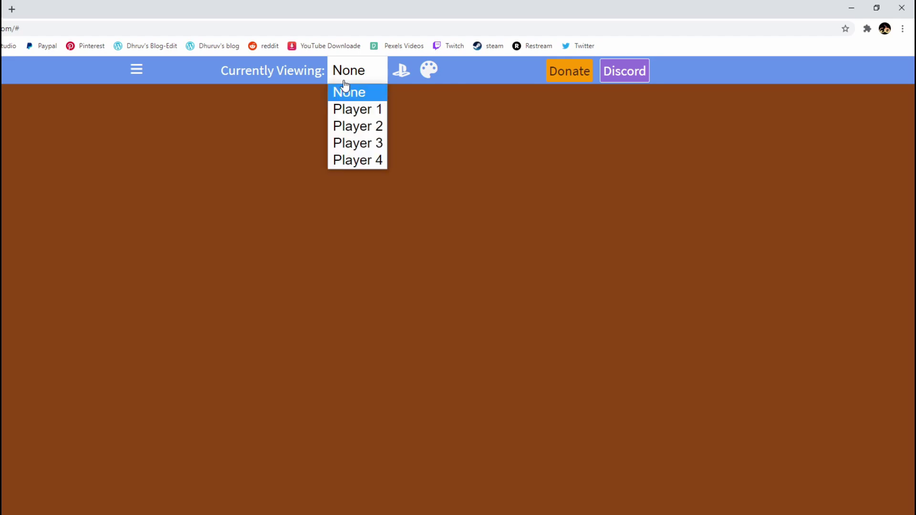
click(363, 112)
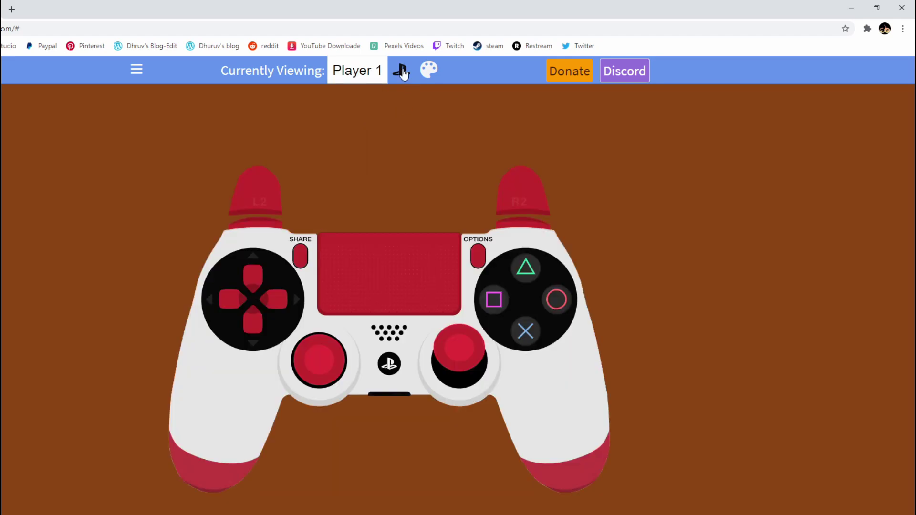
click(400, 70)
click(407, 92)
click(401, 71)
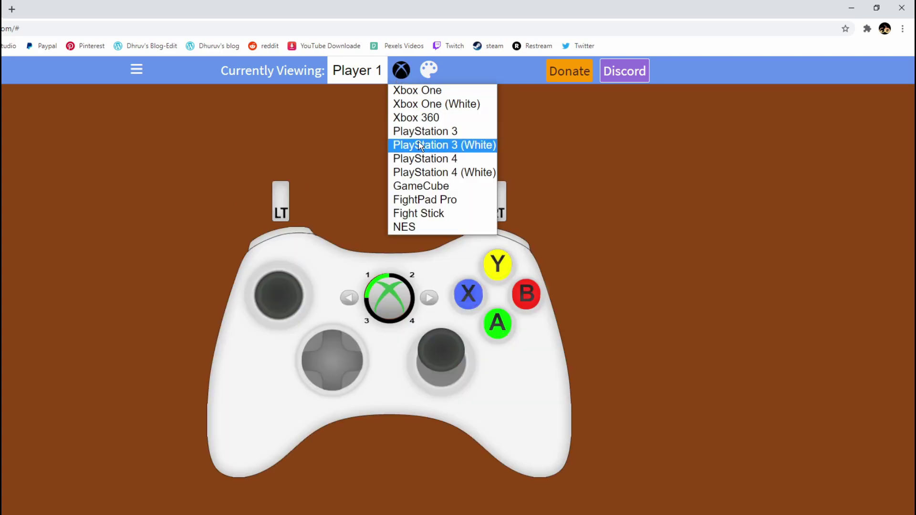
click(423, 159)
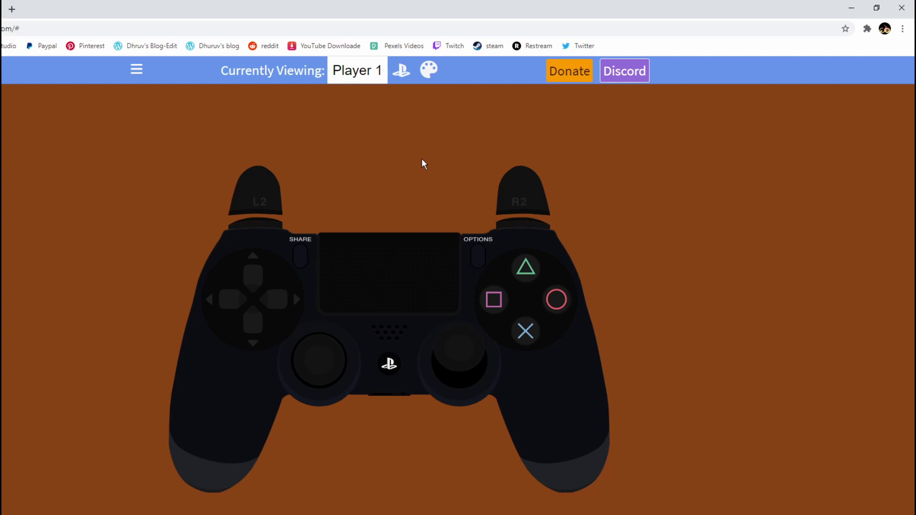
Switch the controller to PlayStation 4 (White), close the colour picker, and open the hamburger menu.
click(401, 70)
click(431, 173)
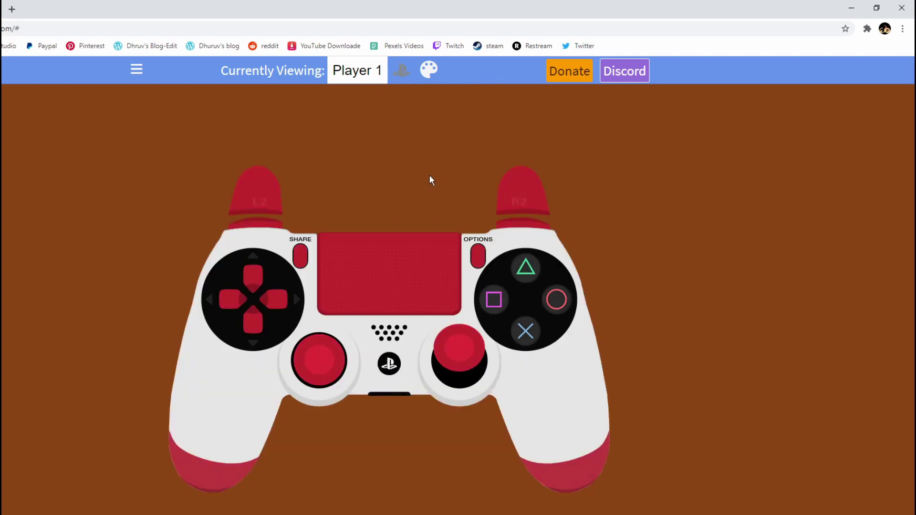
click(425, 76)
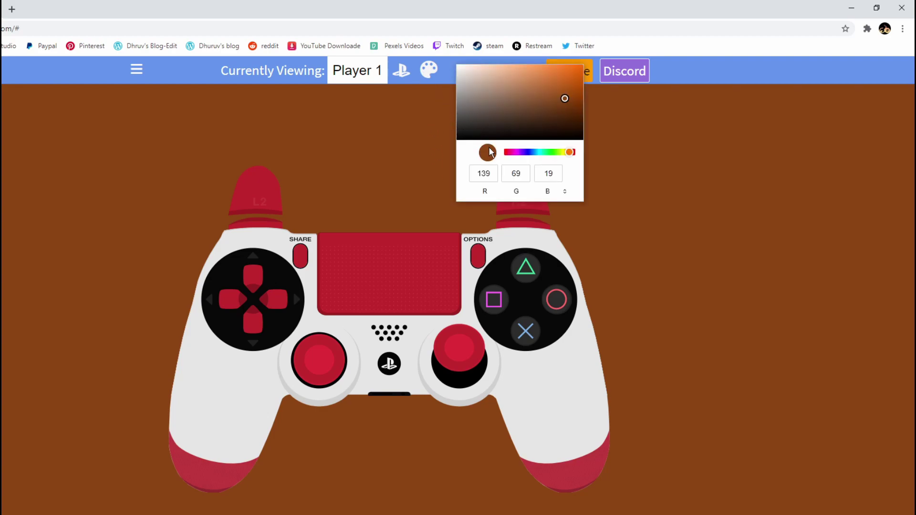
click(632, 208)
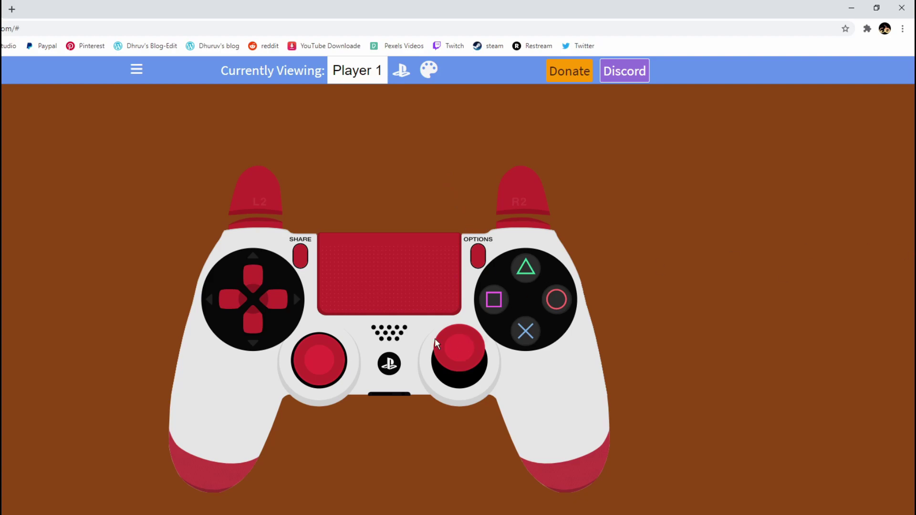
click(138, 72)
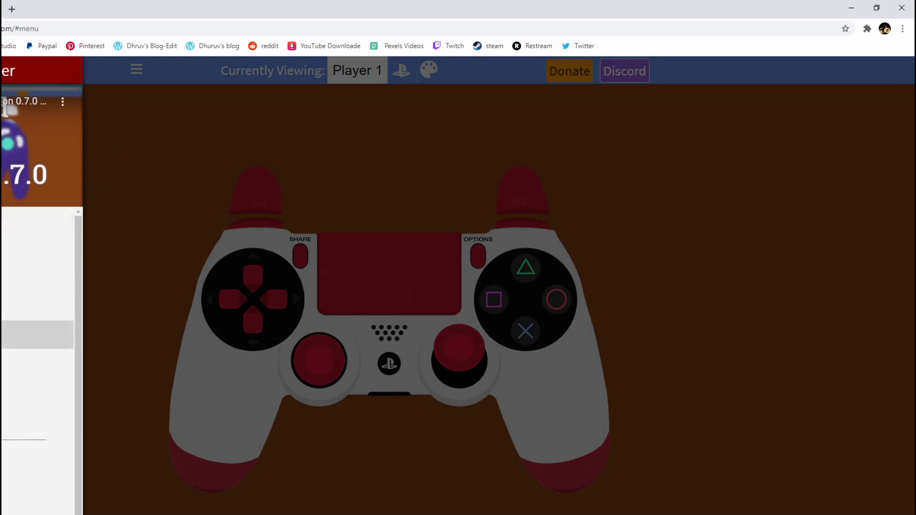
Add a new Browser Source to the scene and name it 'Joystick'.
click(38, 335)
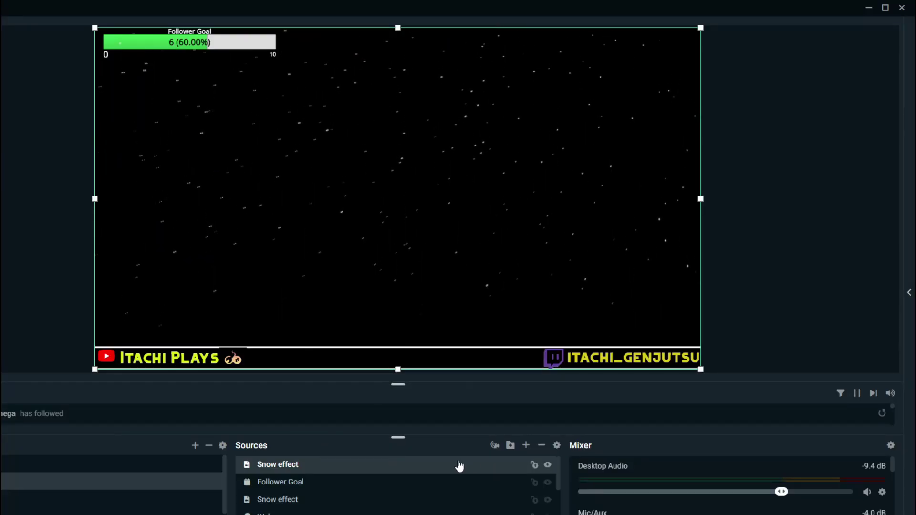
click(525, 445)
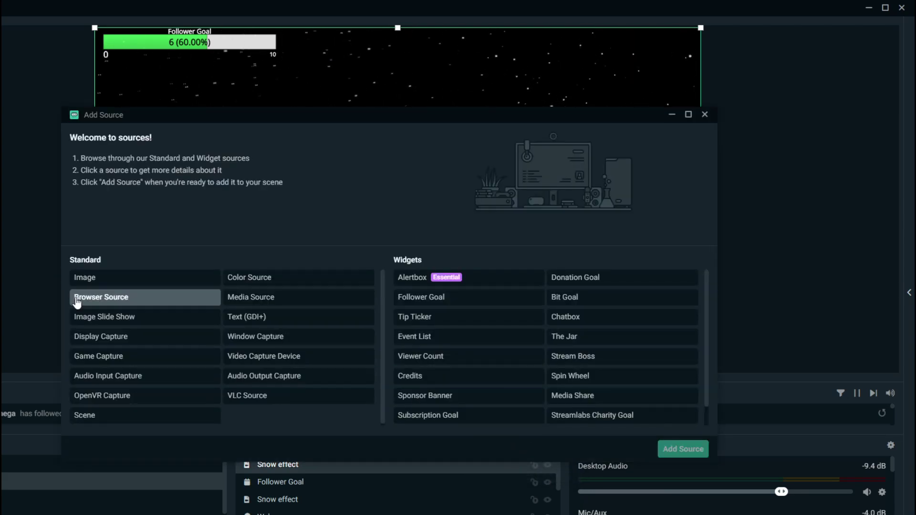
click(102, 298)
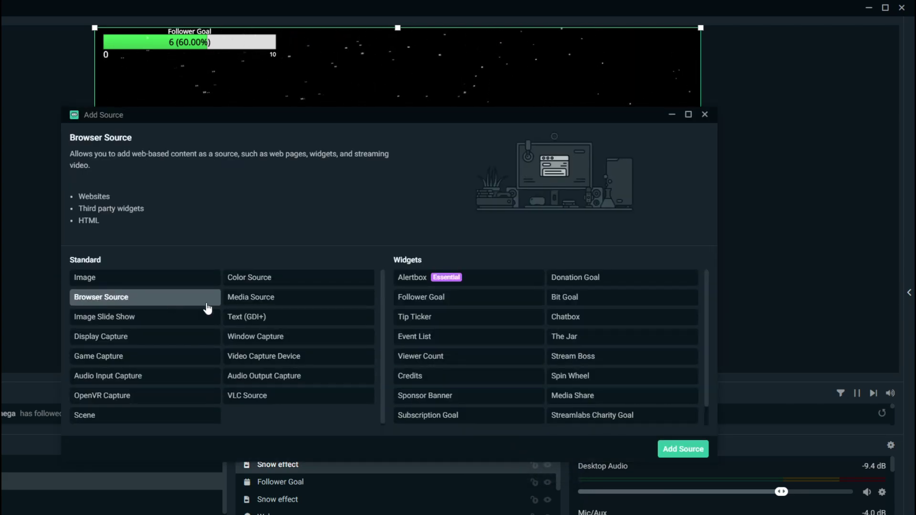
click(678, 450)
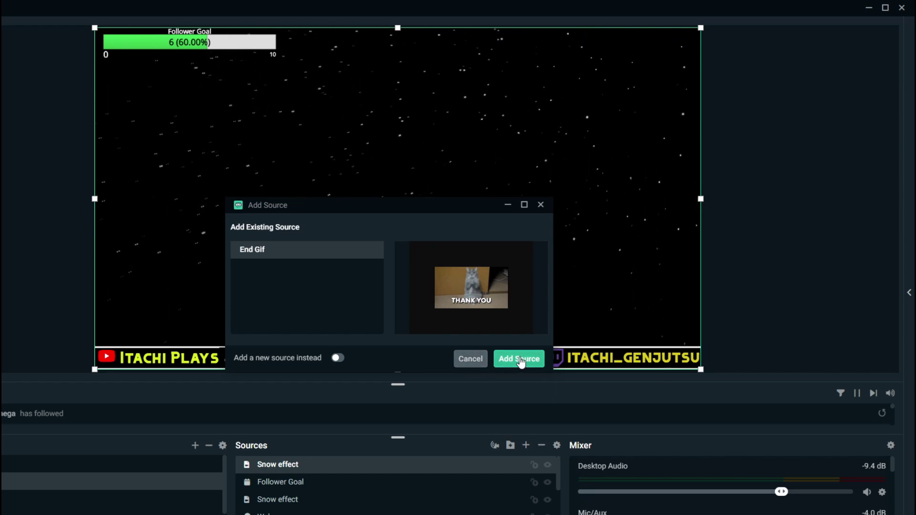
click(338, 358)
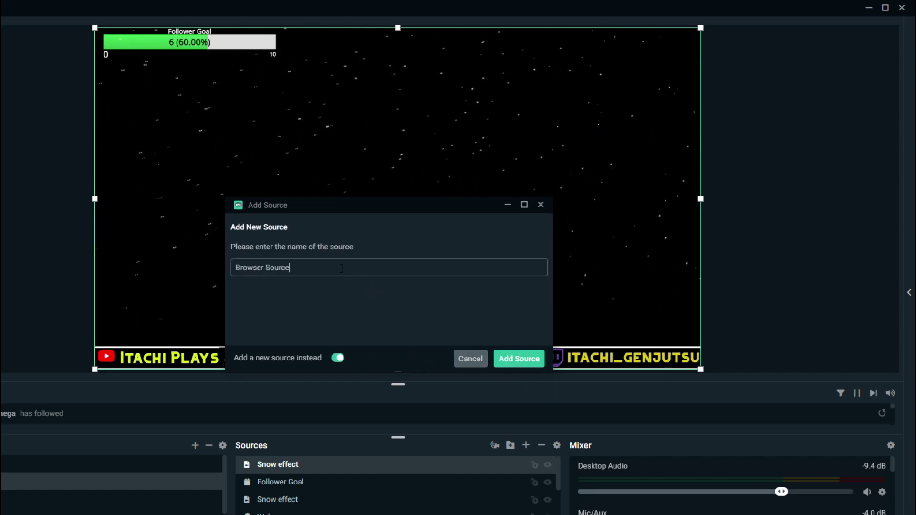
drag(291, 268, 179, 272)
text(Joystick)
click(515, 370)
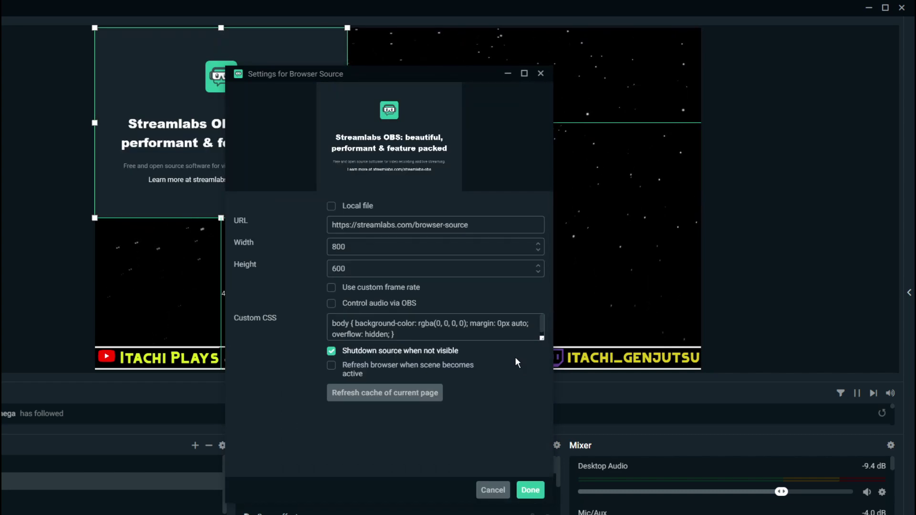
drag(472, 227, 238, 208)
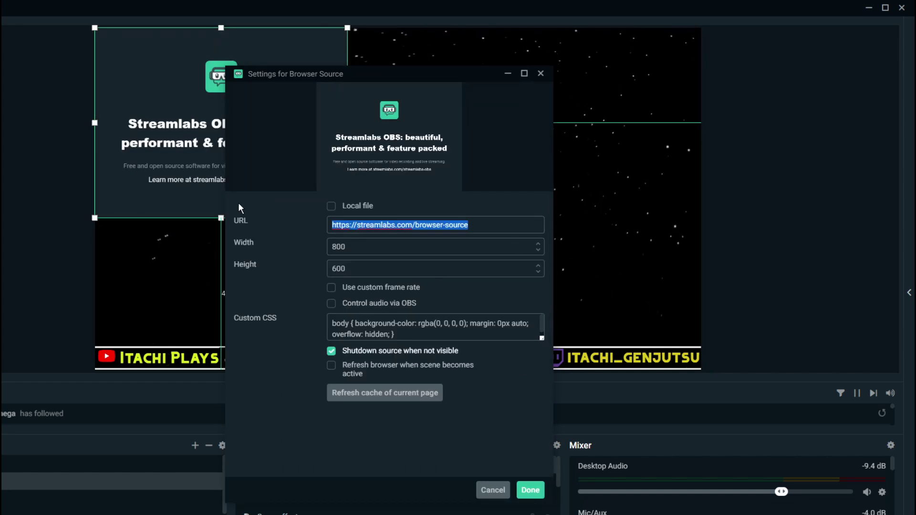
text(https://gamepadviewer.com/?p=1)
click(529, 491)
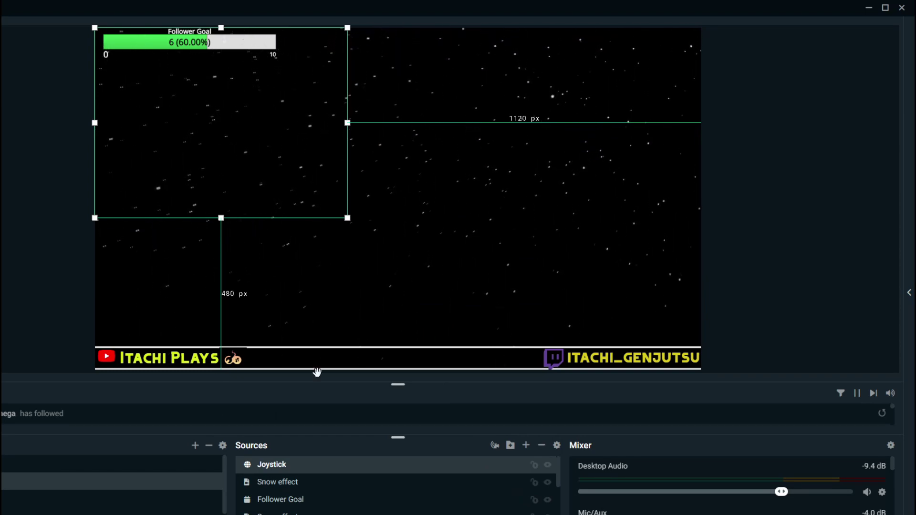
Select the Joystick source, resize its overlay smaller, and drag it to the canvas's bottom-left corner.
click(349, 30)
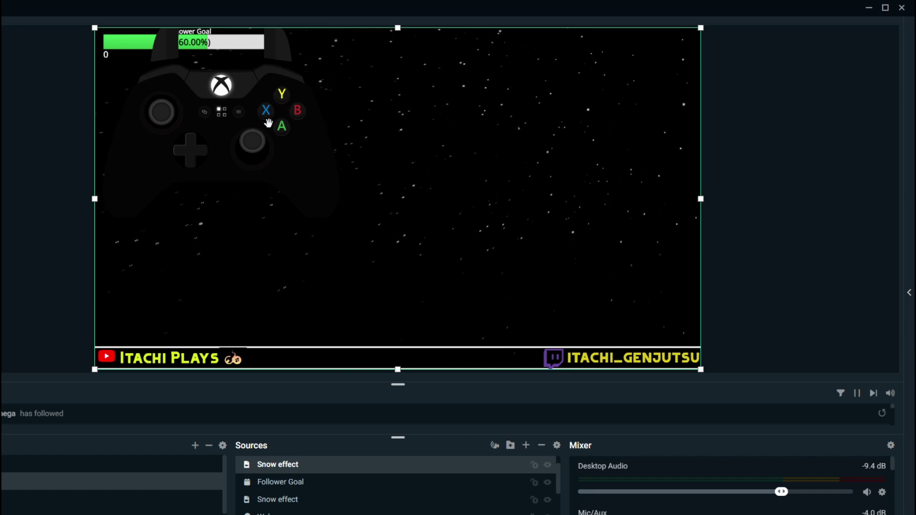
scroll(320, 496, down, 5)
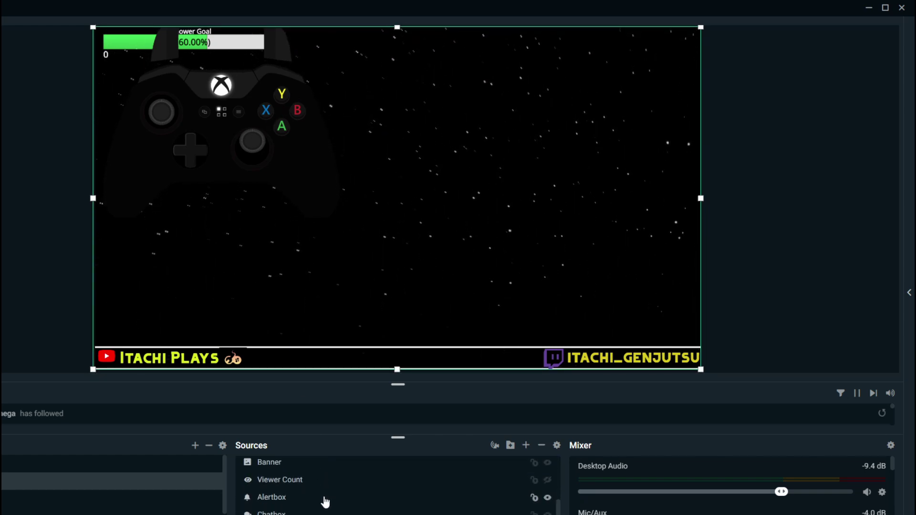
click(220, 147)
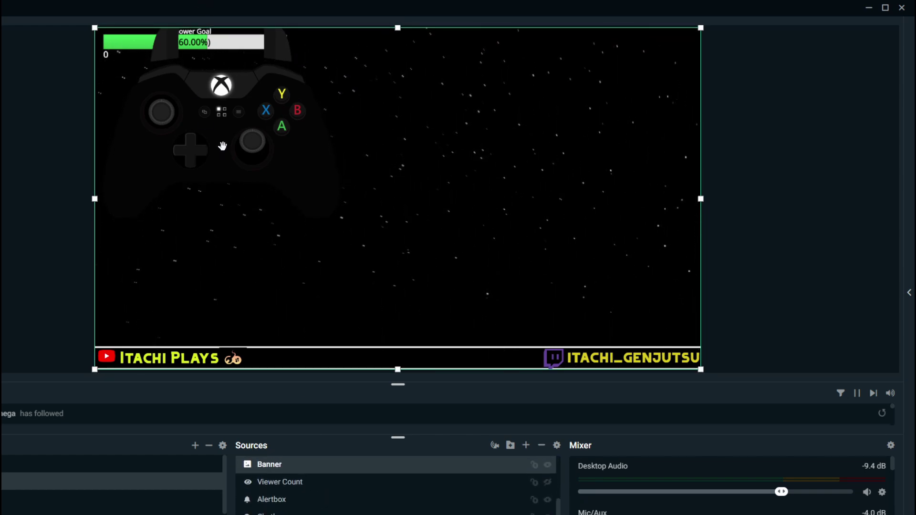
scroll(308, 486, up, 3)
scroll(307, 486, up, 1)
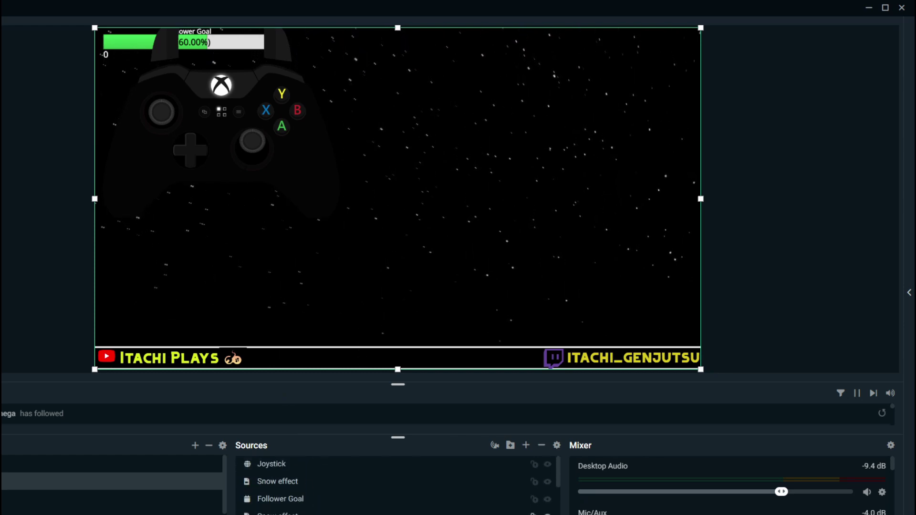
click(292, 465)
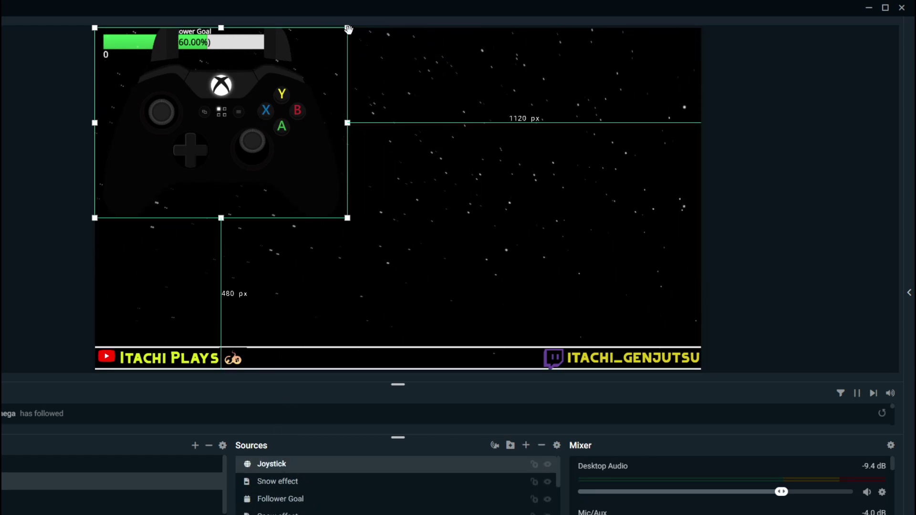
drag(348, 29, 268, 96)
drag(229, 162, 228, 273)
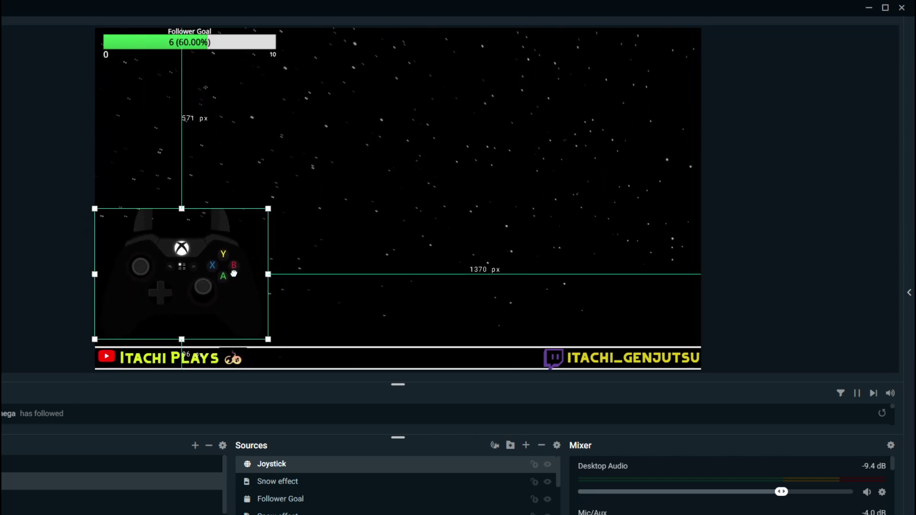
drag(268, 208, 260, 215)
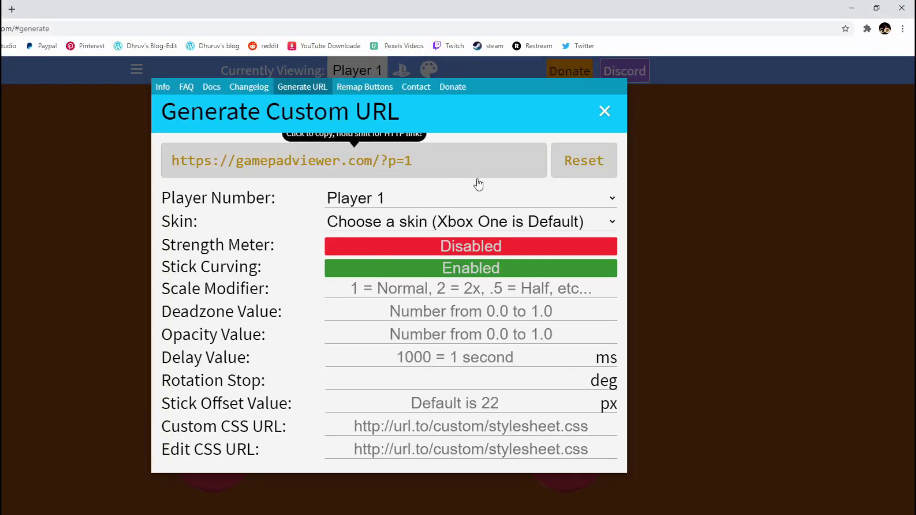
click(448, 225)
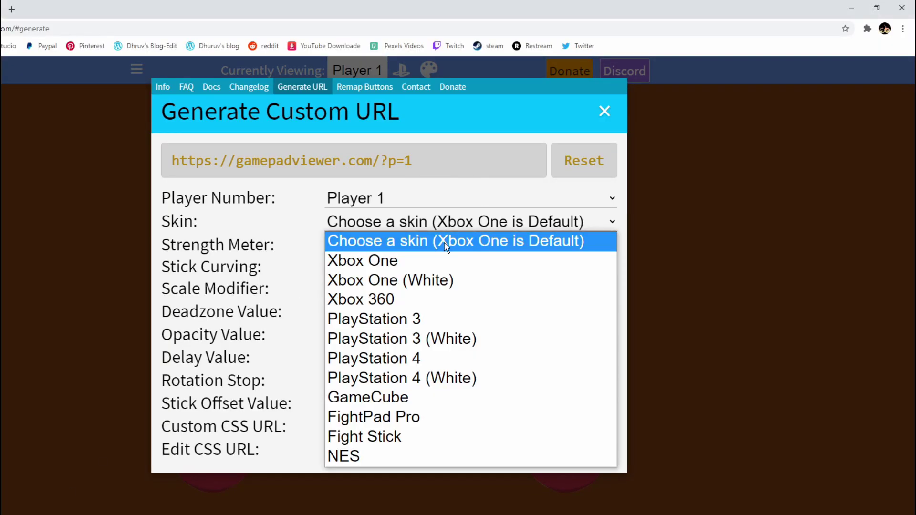
click(423, 355)
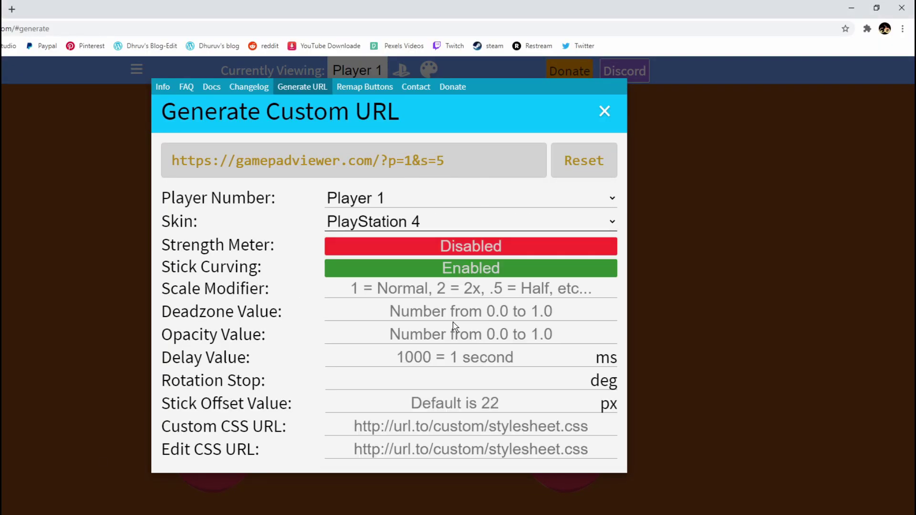
click(445, 221)
click(419, 375)
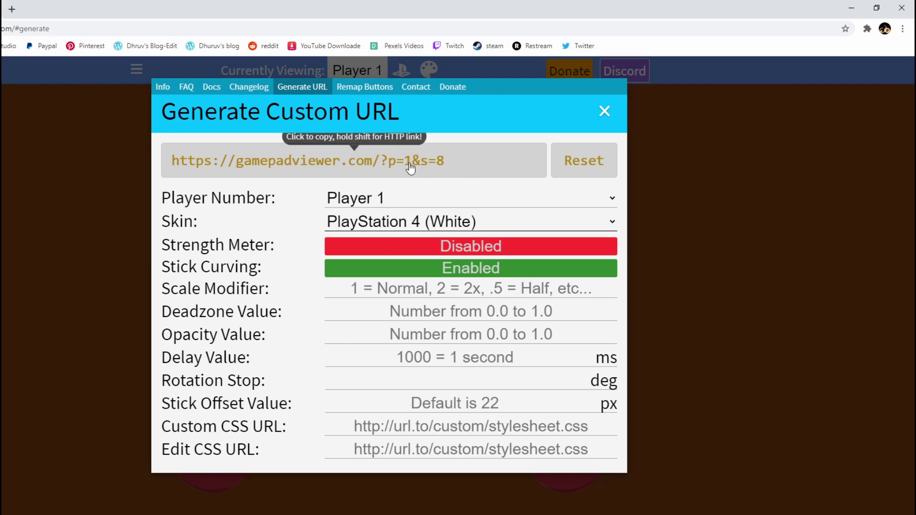
click(452, 169)
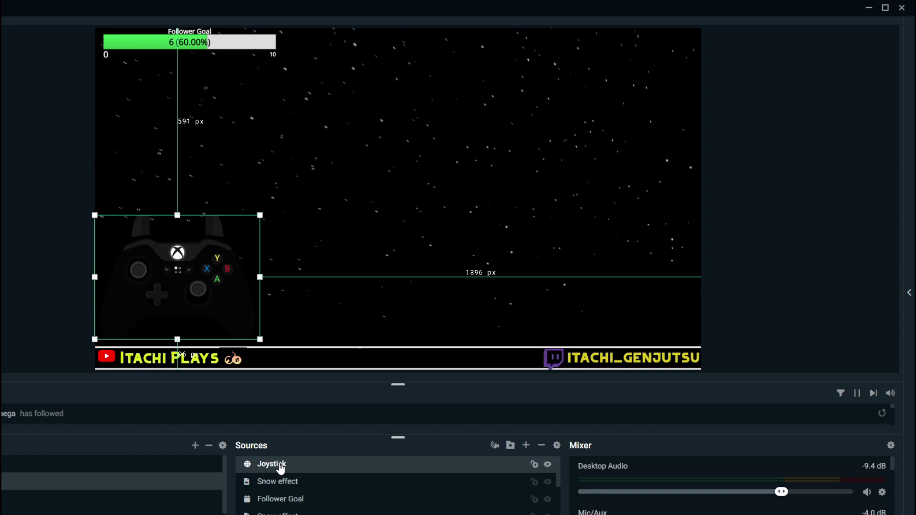
right_click(277, 465)
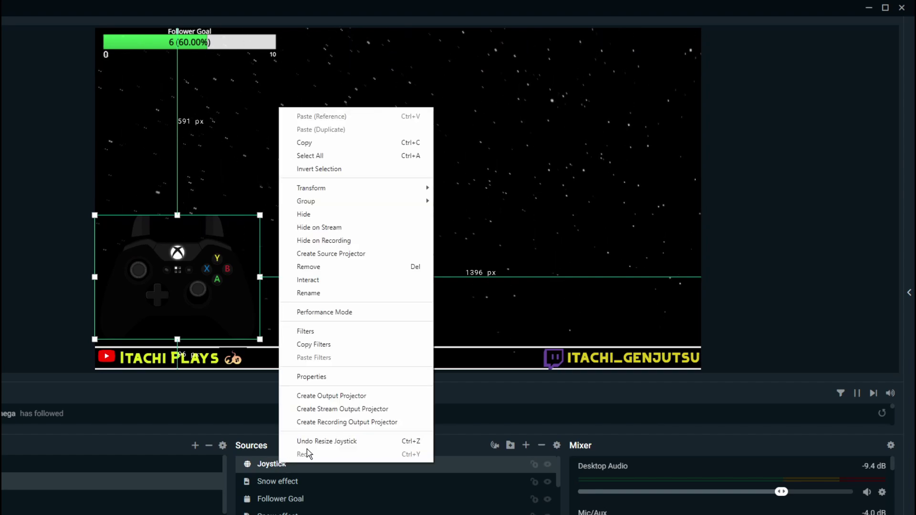
click(310, 376)
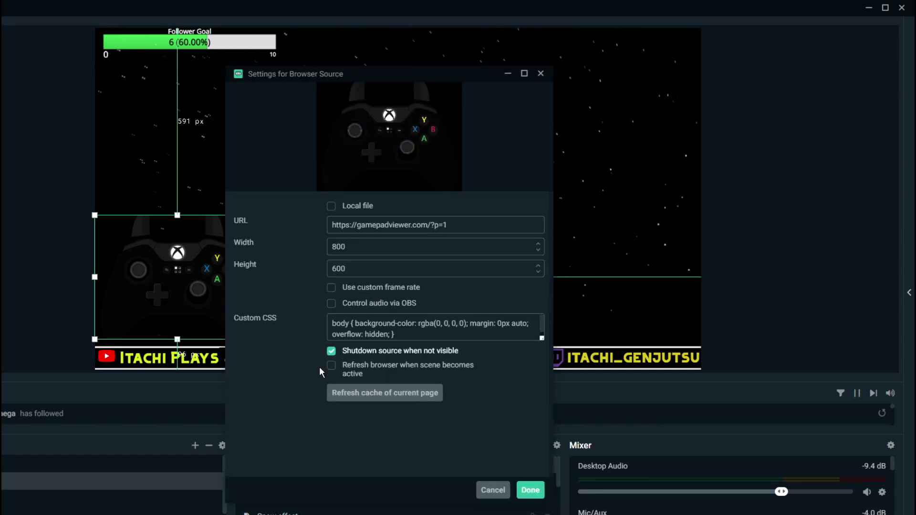
triple_click(443, 223)
text(https://gamepadviewer.com/?p=1&s=8)
click(535, 495)
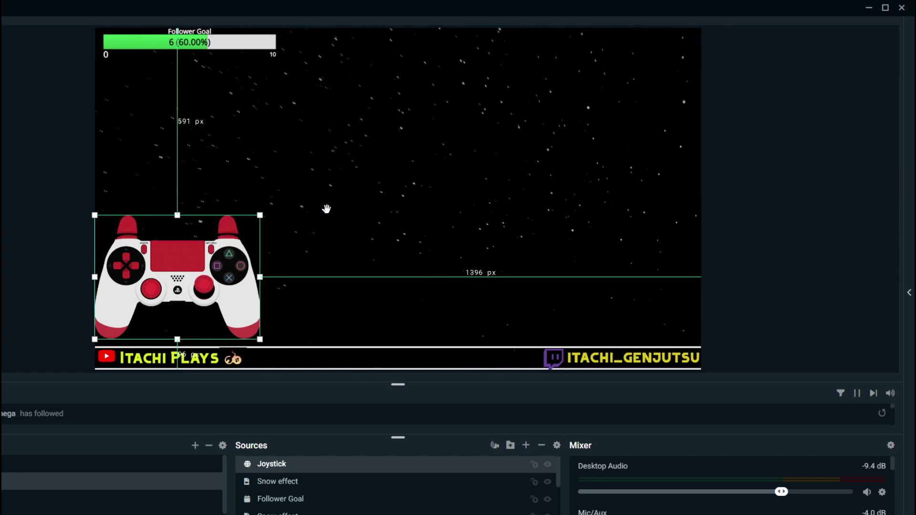
click(489, 159)
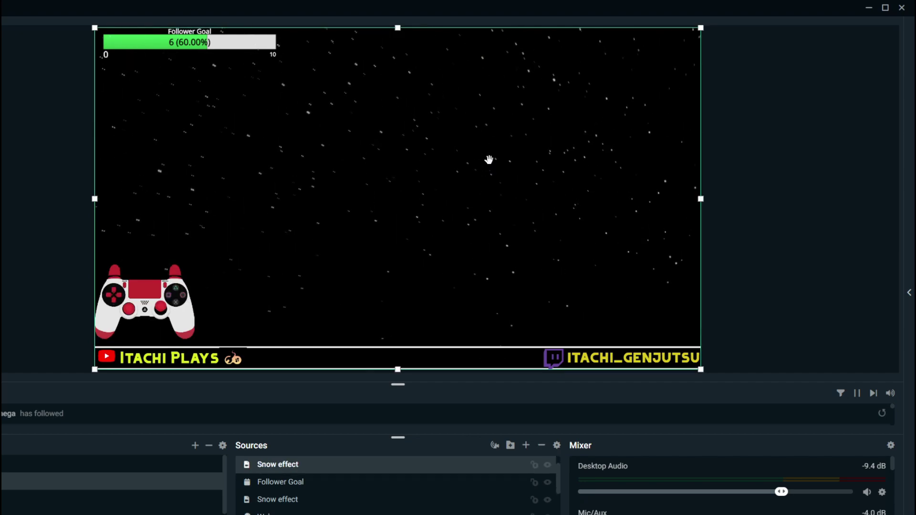